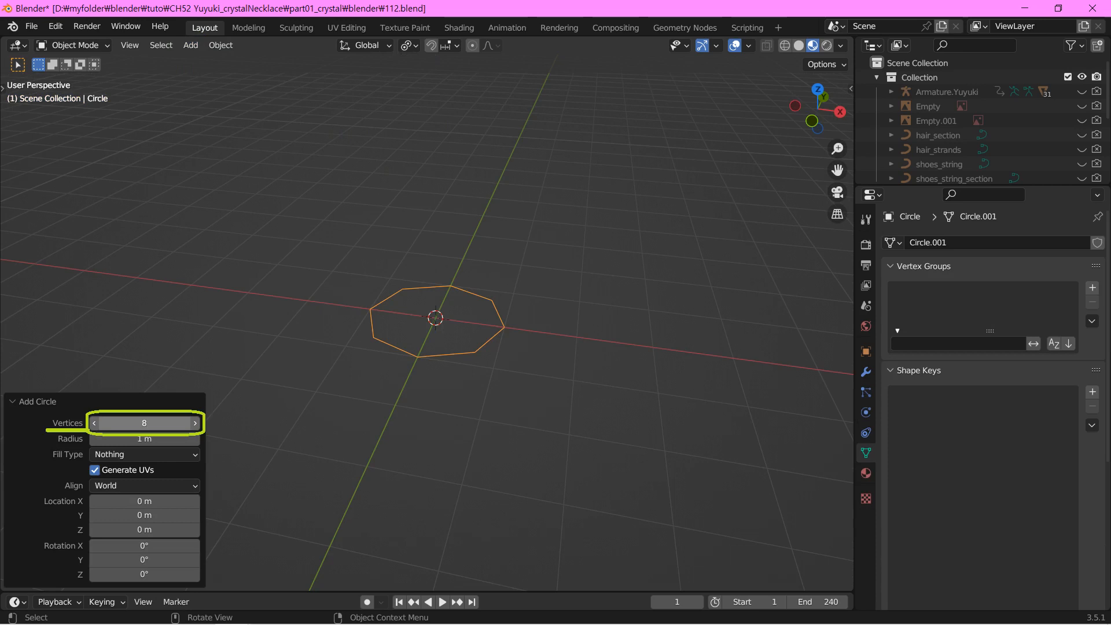
Step: Duplicate the octagonal circle's vertices about 0.55 m down along Z and rotate the copy 22.5° about Z
{"action": "key", "text": "Tab"}
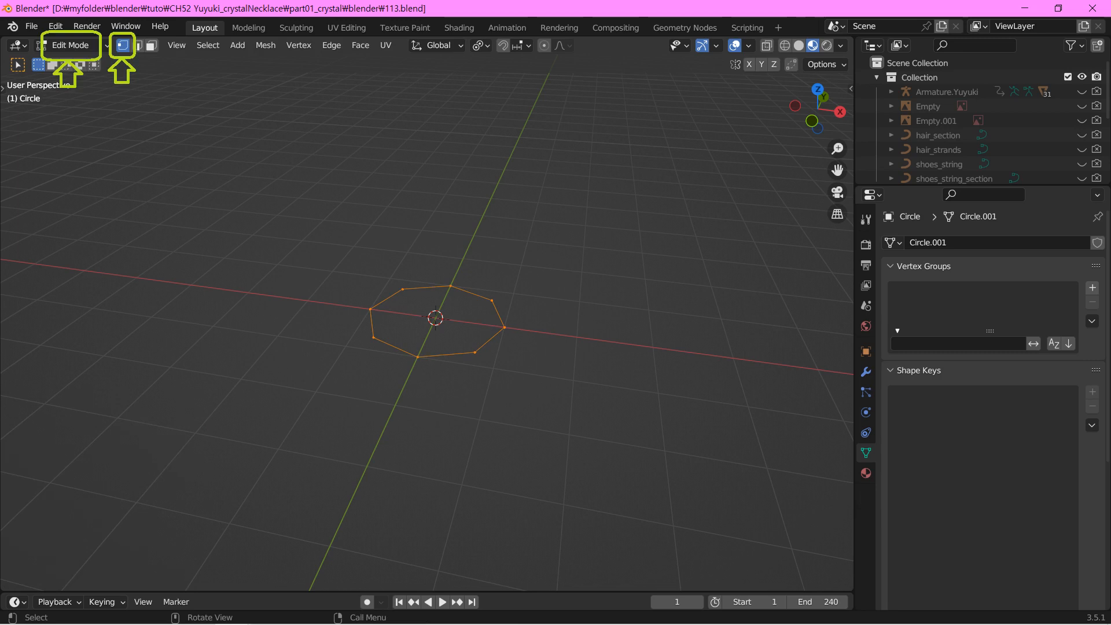
{"action": "key", "text": "shift+d"}
{"action": "key", "text": "z"}
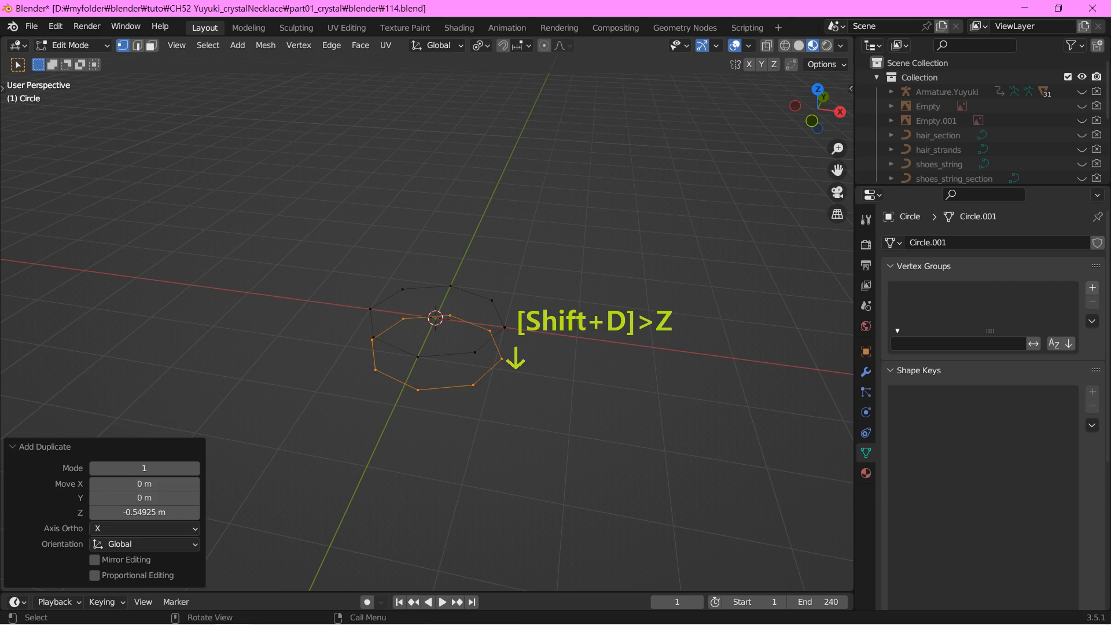
{"action": "type", "text": "r"}
{"action": "type", "text": "z"}
{"action": "type", "text": "22.5"}
{"action": "key", "text": "Return"}
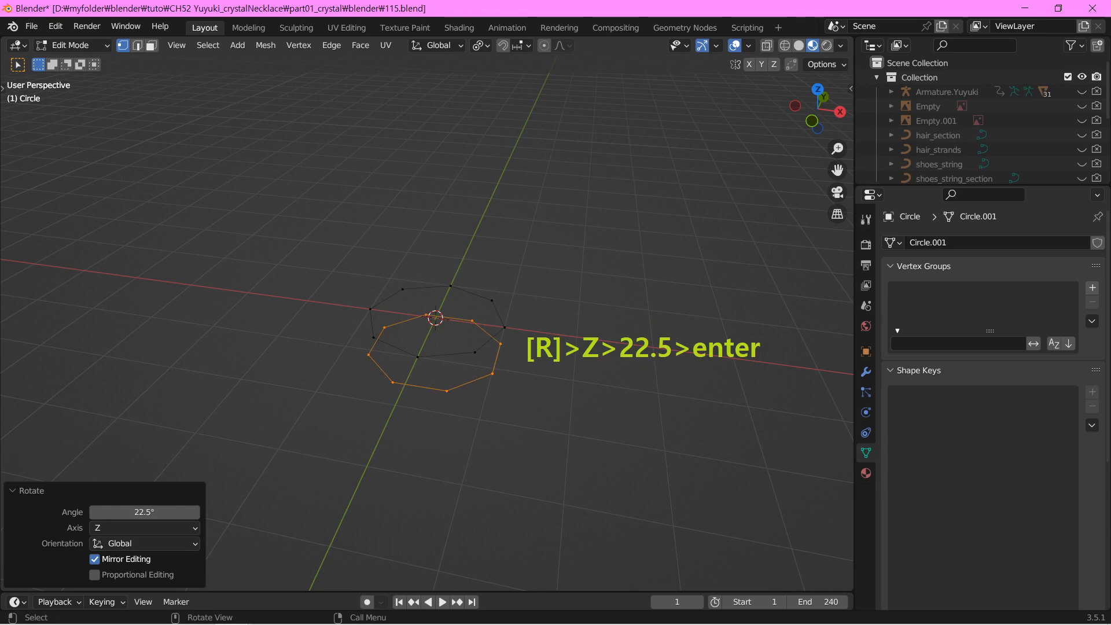
Step: Fill the gap between the upper and lower octagon rings with alternating triangular faces around the circumference
{"action": "key", "text": "f"}
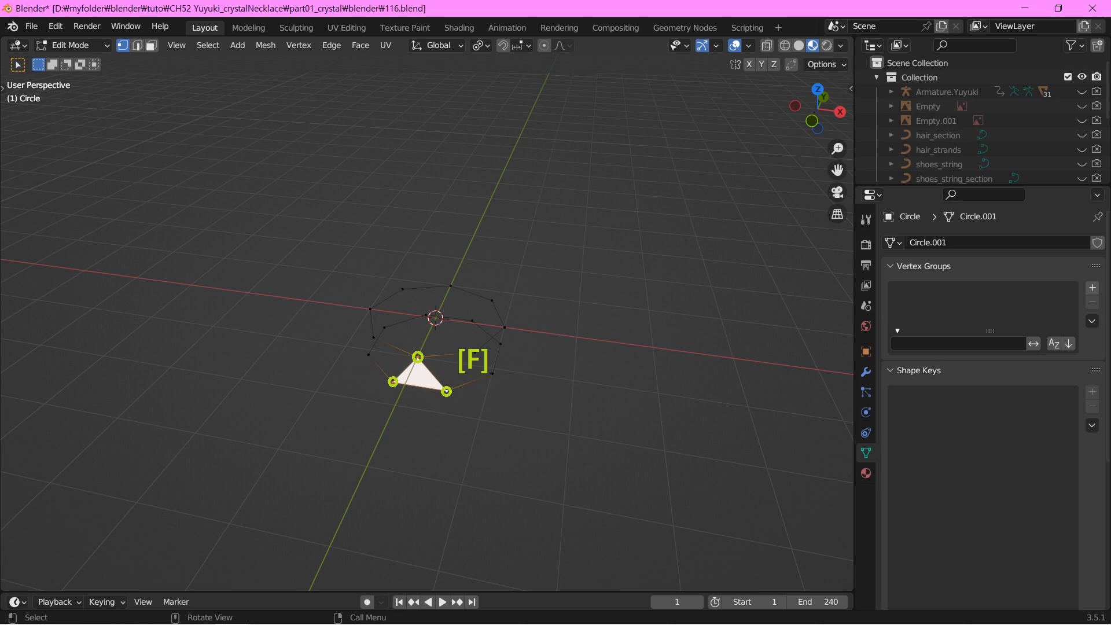
{"action": "key", "text": "f"}
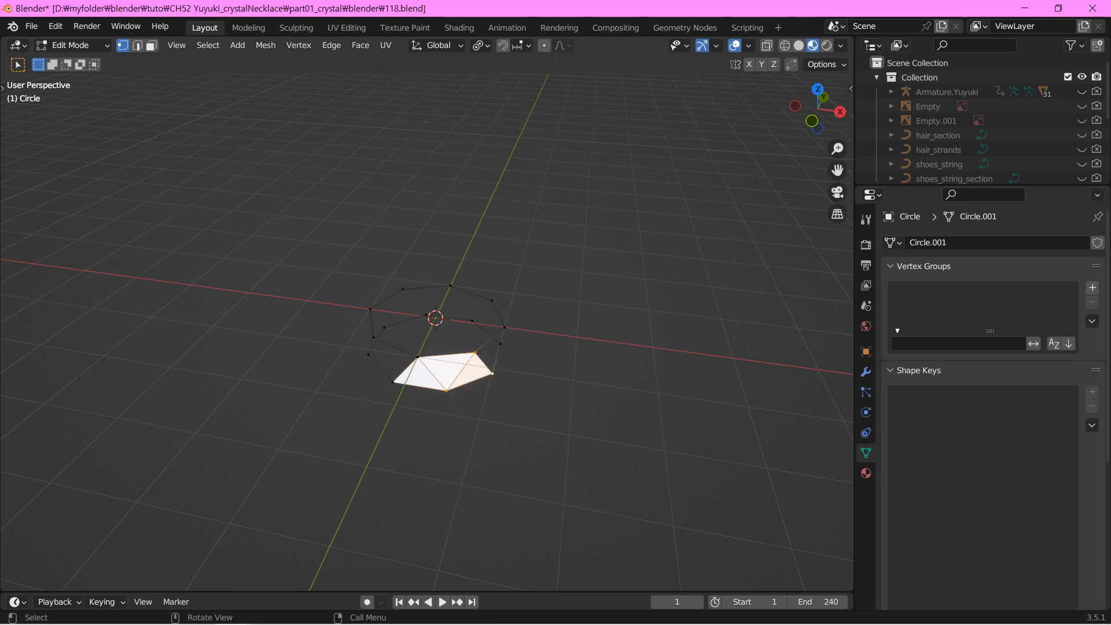
{"action": "key", "text": "f"}
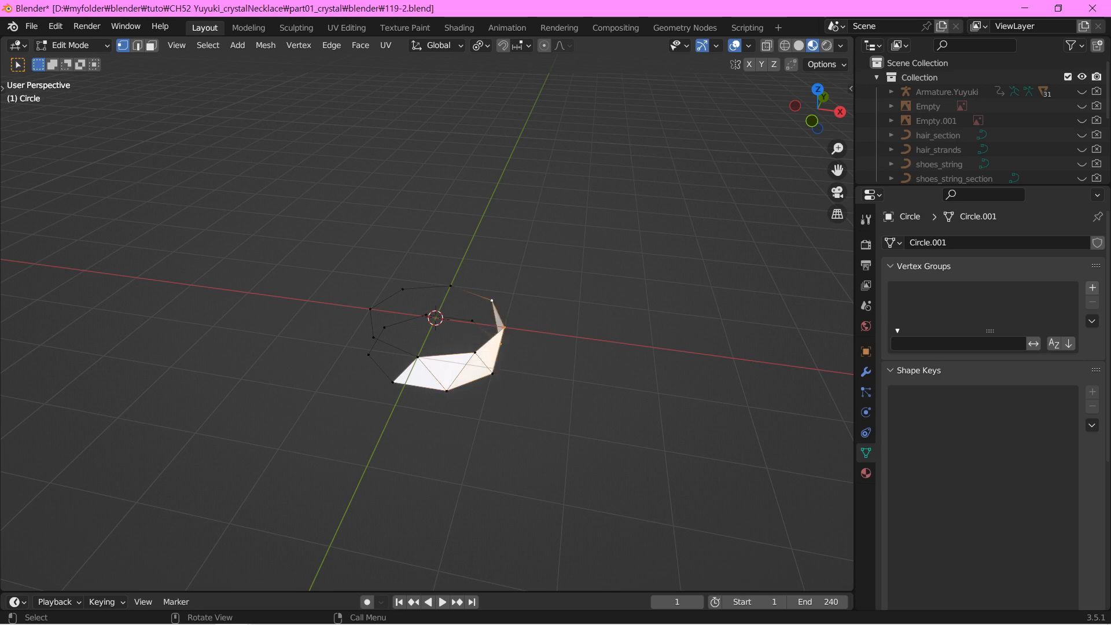
{"action": "key", "text": "f"}
{"action": "key", "text": "f"}
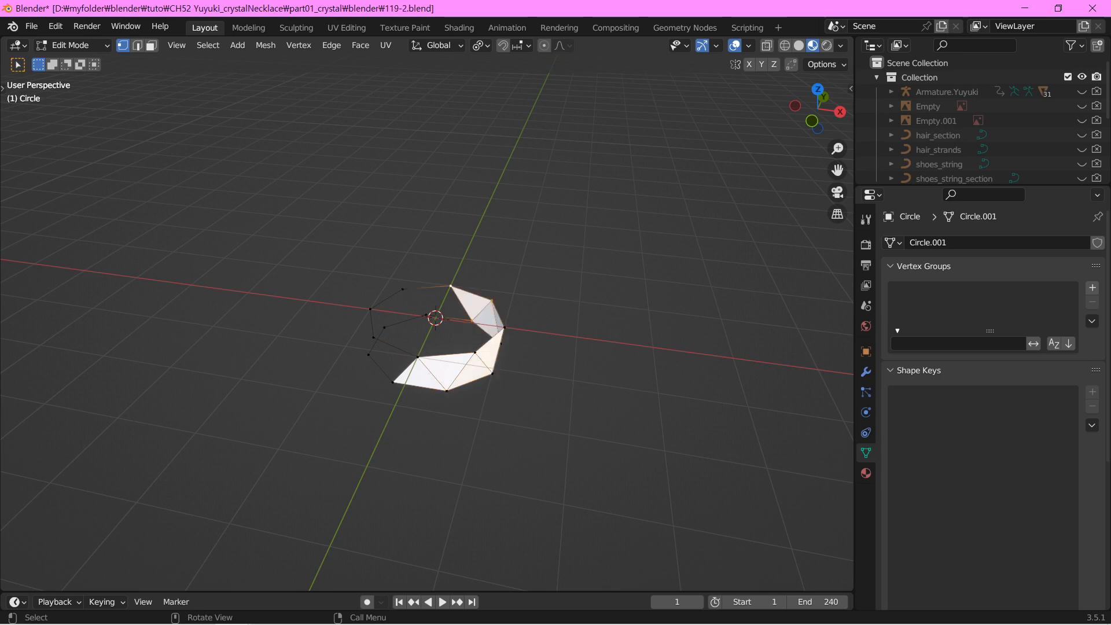
{"action": "key", "text": "f"}
{"action": "key", "text": "f"}
{"action": "key", "text": "f"}
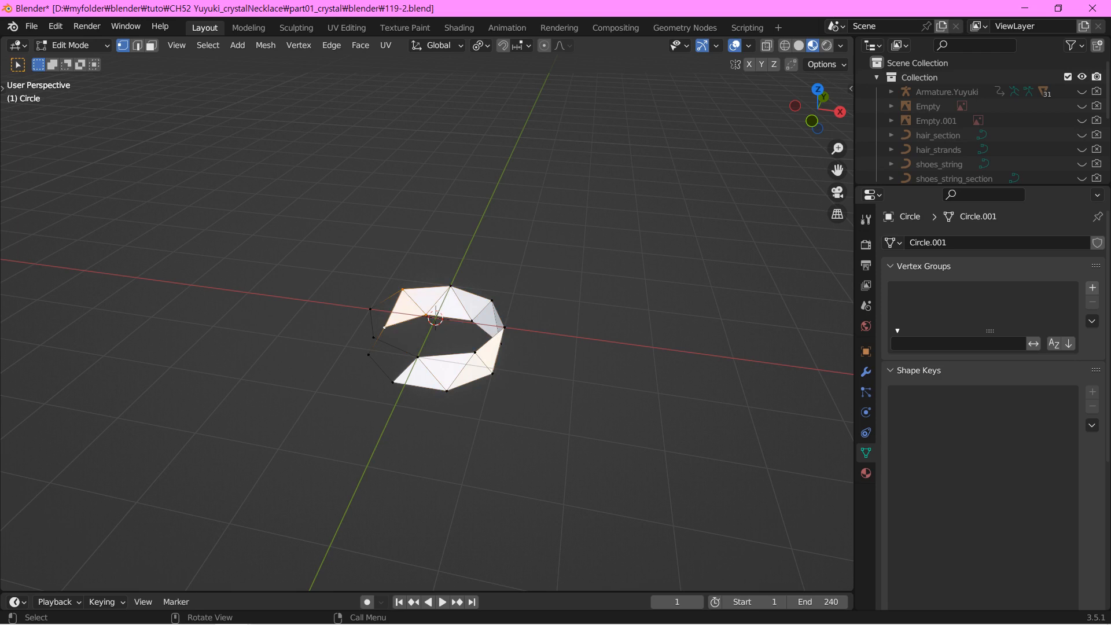
{"action": "key", "text": "f"}
{"action": "key", "text": "f"}
{"action": "key", "text": "f"}
{"action": "key", "text": "f"}
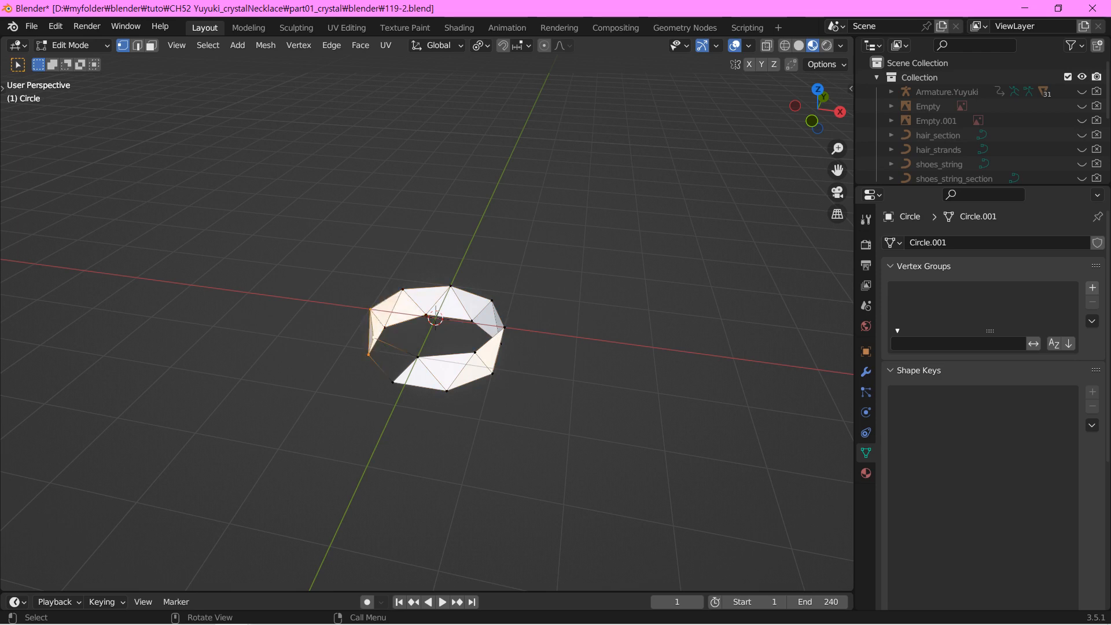
Step: Duplicate the whole triangle band below itself along Z and merge the overlapping vertices by distance
{"action": "key", "text": "KP_1"}
{"action": "key", "text": "a"}
{"action": "key", "text": "shift+d"}
{"action": "key", "text": "z"}
{"action": "key", "text": "Return"}
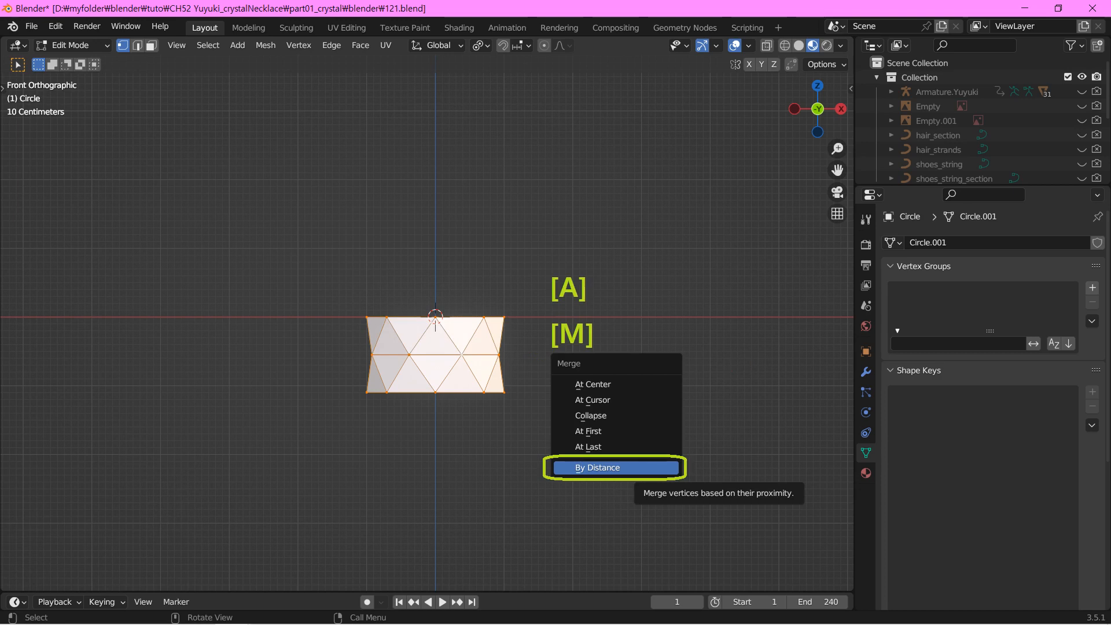
{"action": "key", "text": "Return"}
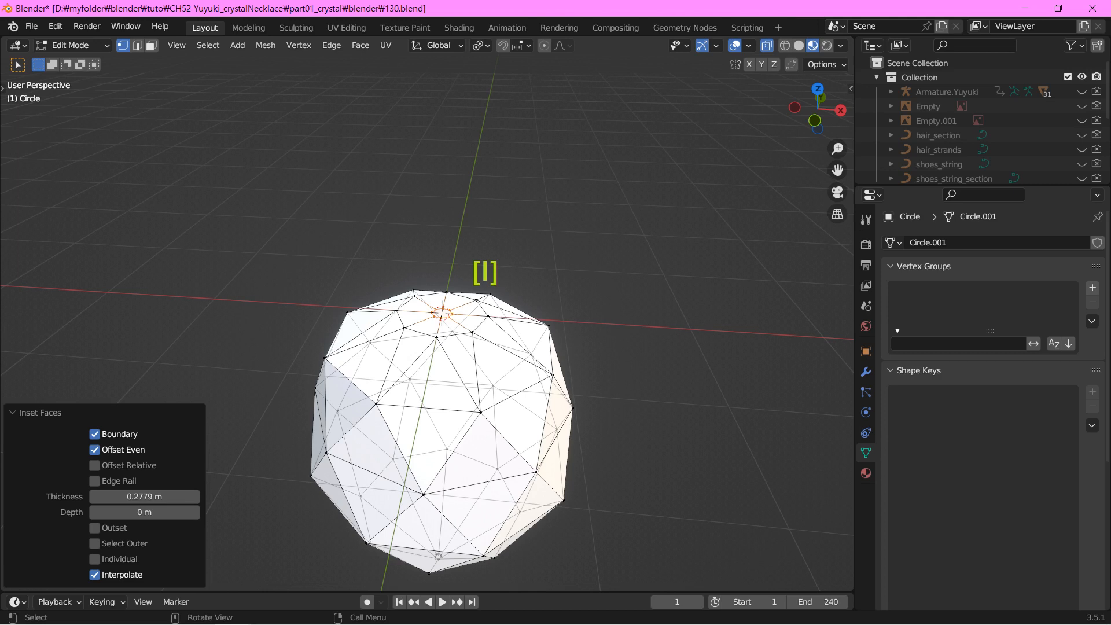
Step: Merge the inset vertices on the crystal's top at their center and raise the merged vertex slightly along Z
{"action": "key", "text": "m"}
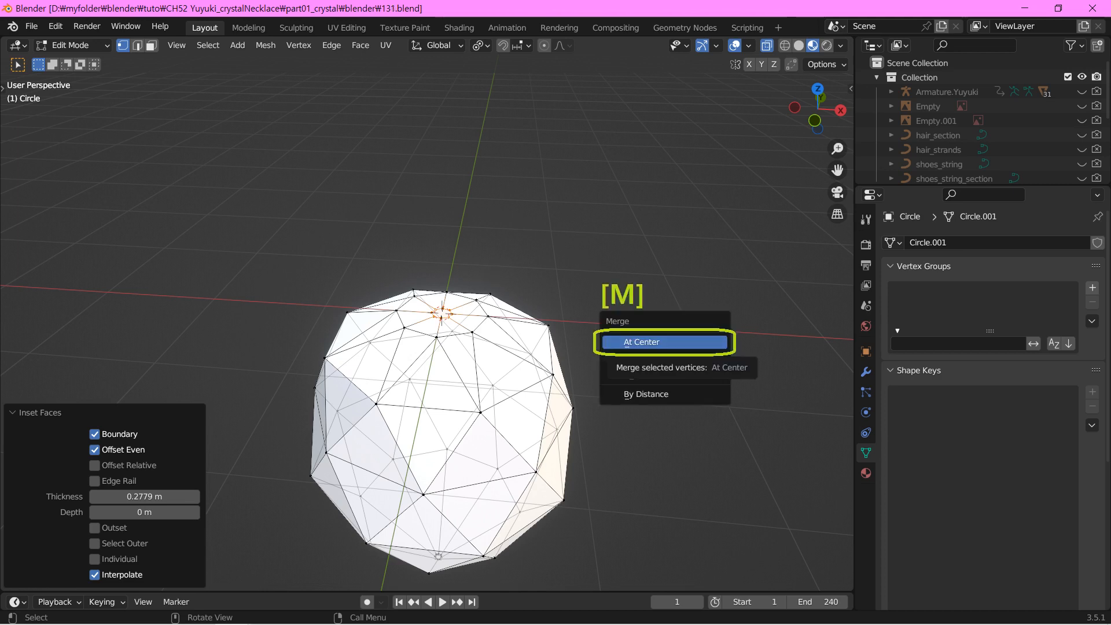
{"action": "key", "text": "Return"}
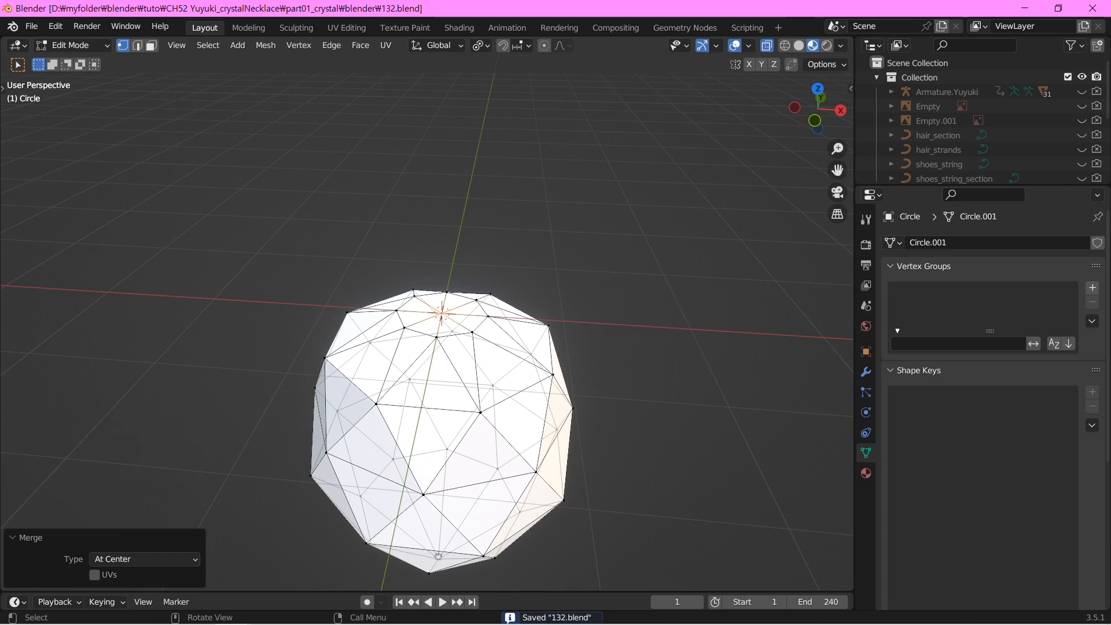
{"action": "key", "text": "KP_1"}
{"action": "key", "text": "g"}
{"action": "key", "text": "z"}
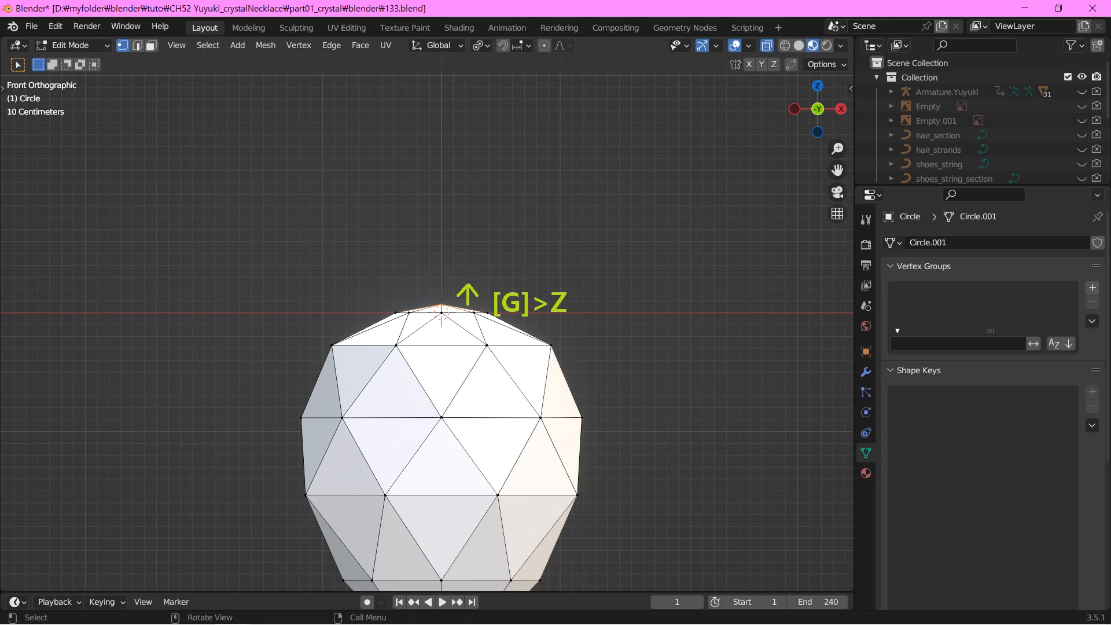
Step: Rename the crystal object as crystalDrop
{"action": "key", "text": "F2"}
{"action": "type", "text": "crystalDrop"}
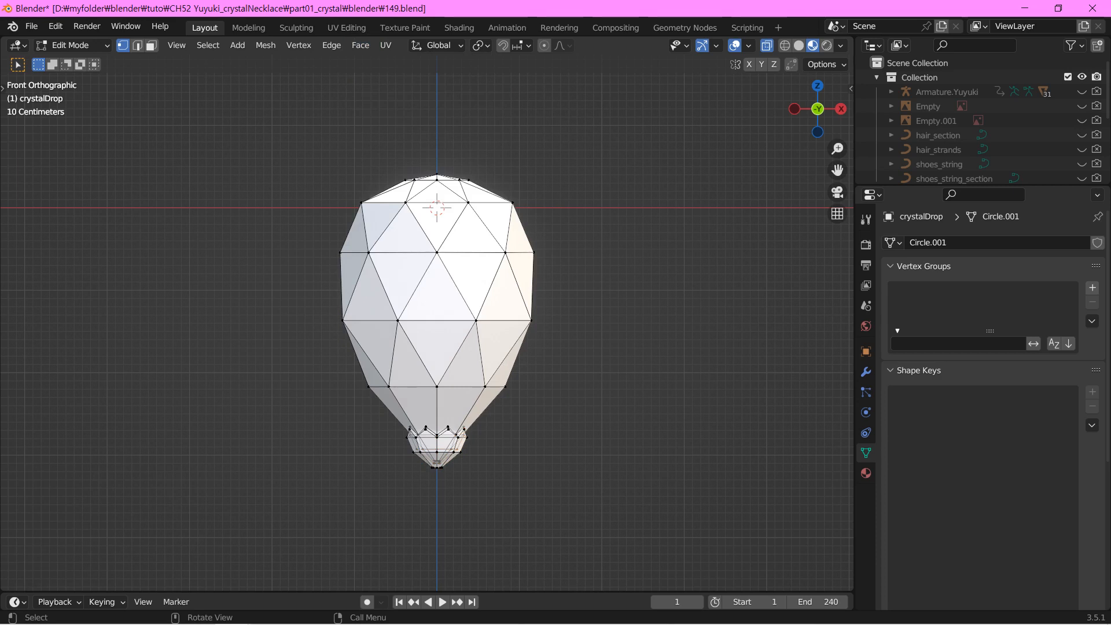
Step: Add a torus with 16 major and 8 minor segments to the crystalDrop mesh and rotate it 90° about X
{"action": "left_click", "coordinate": [237, 45]}
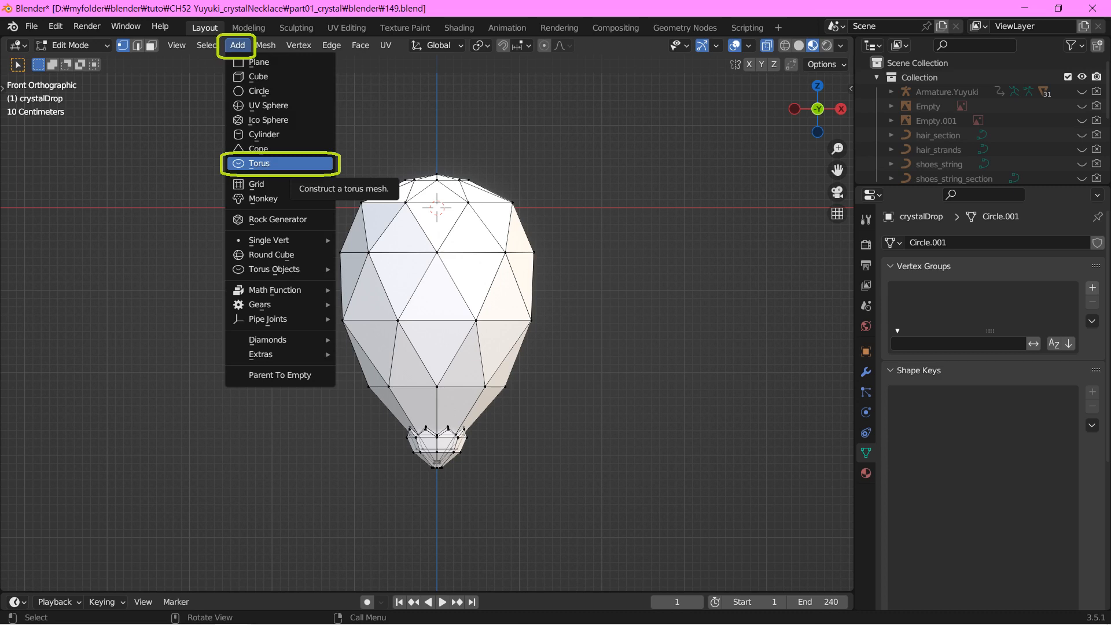
{"action": "left_click", "coordinate": [259, 163]}
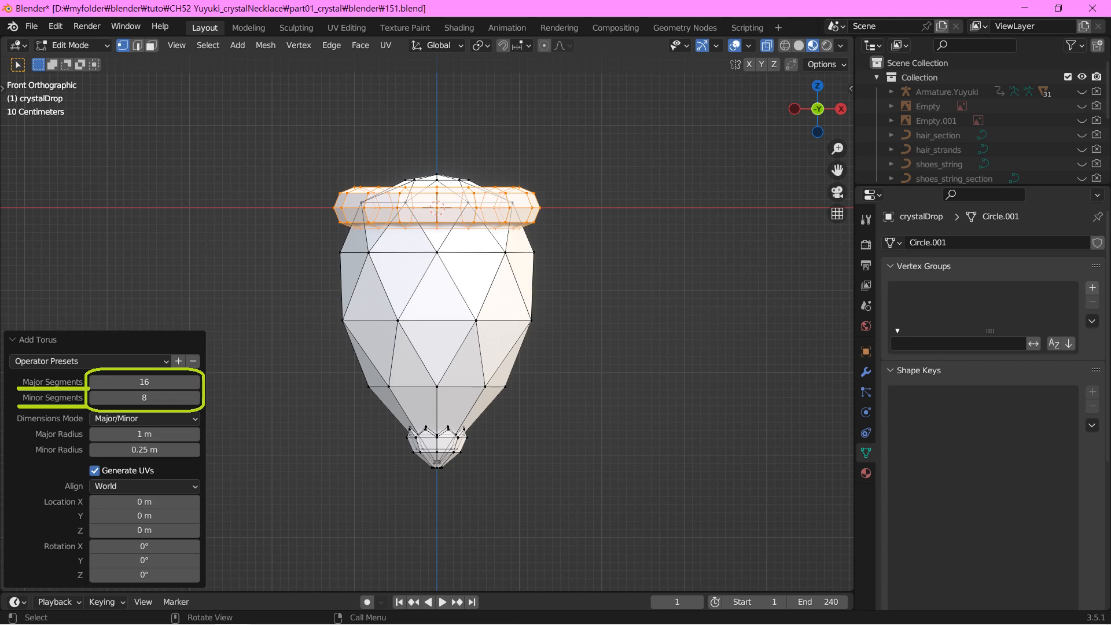
{"action": "type", "text": "r"}
{"action": "type", "text": "x"}
{"action": "type", "text": "90"}
{"action": "key", "text": "Return"}
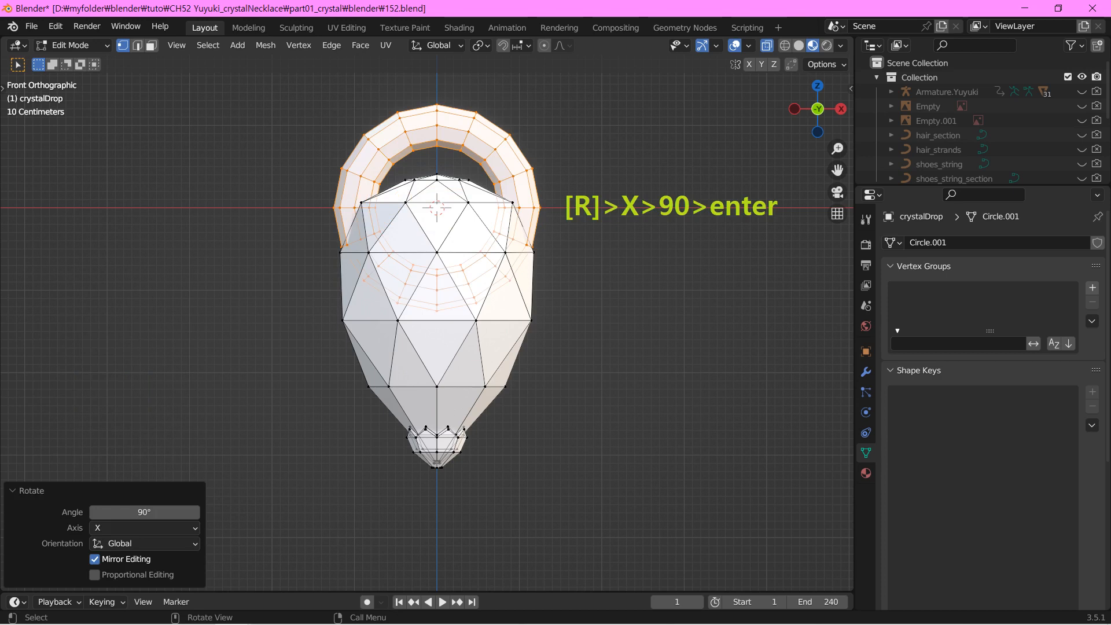
Step: Place the torus along Z as a small ring just below the drop's narrow end and duplicate it for a second link
{"action": "key", "text": "g"}
{"action": "key", "text": "z"}
{"action": "key", "text": "Return"}
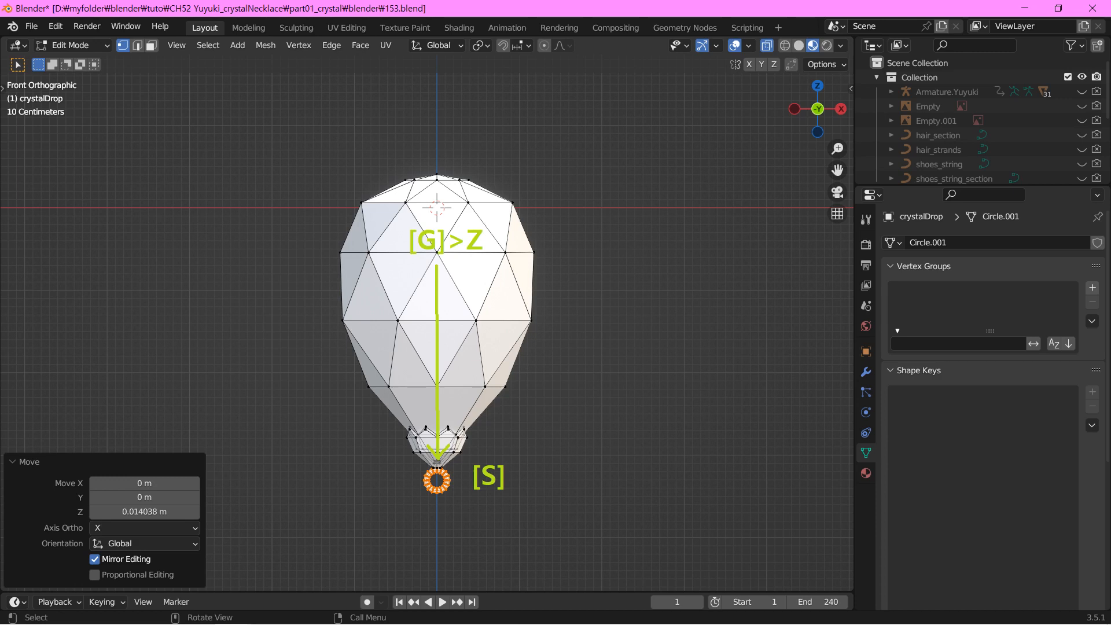
{"action": "key", "text": "shift+d"}
{"action": "key", "text": "Escape"}
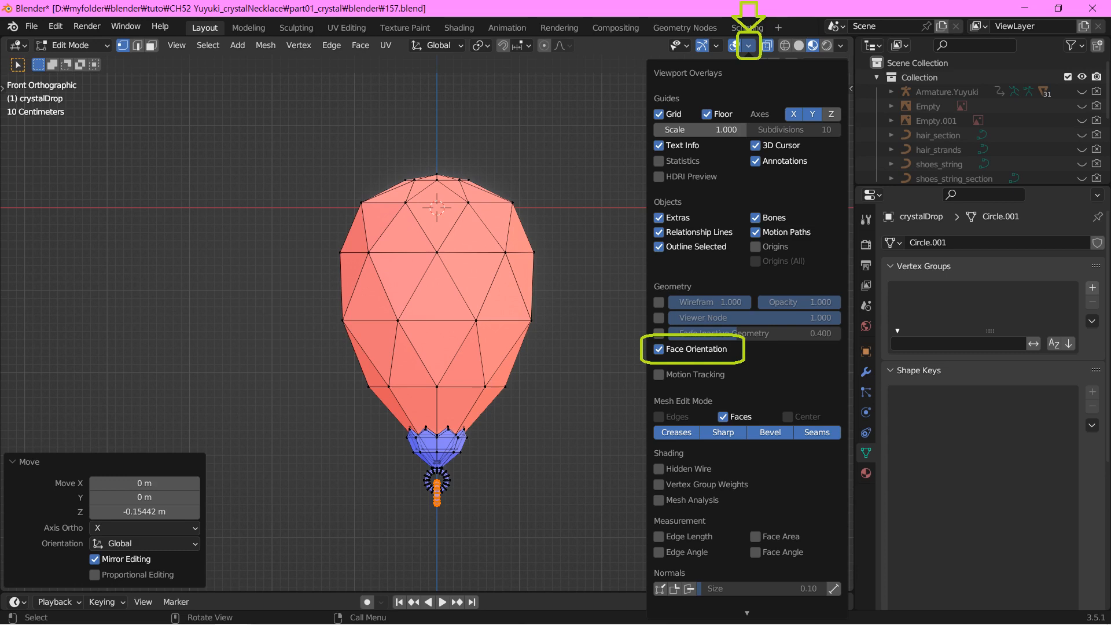
Step: Select the linked faces of the large crystal body and flip their normals
{"action": "key", "text": "alt+a"}
{"action": "key", "text": "l"}
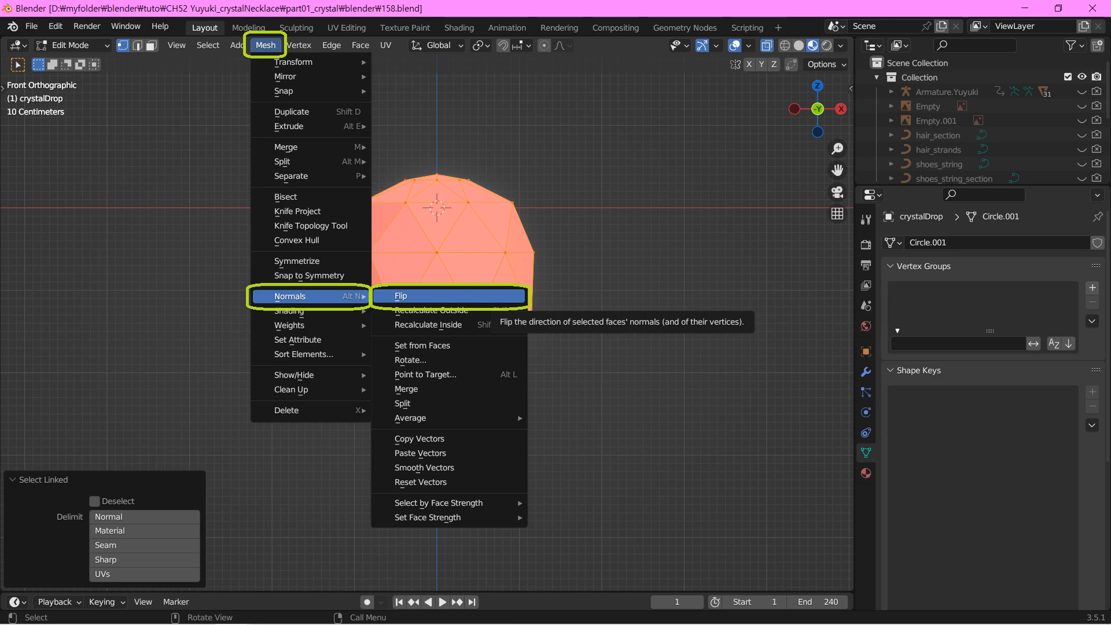
{"action": "left_click", "coordinate": [405, 295]}
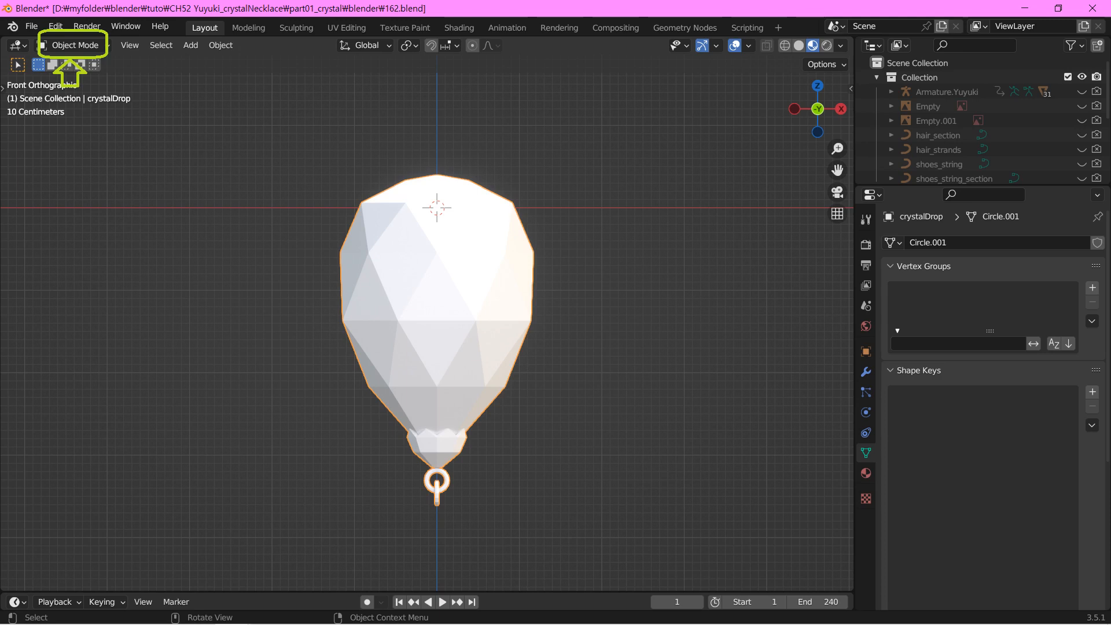
Step: Hide the crystalDrop object and add a Path curve for the necklace string
{"action": "key", "text": "h"}
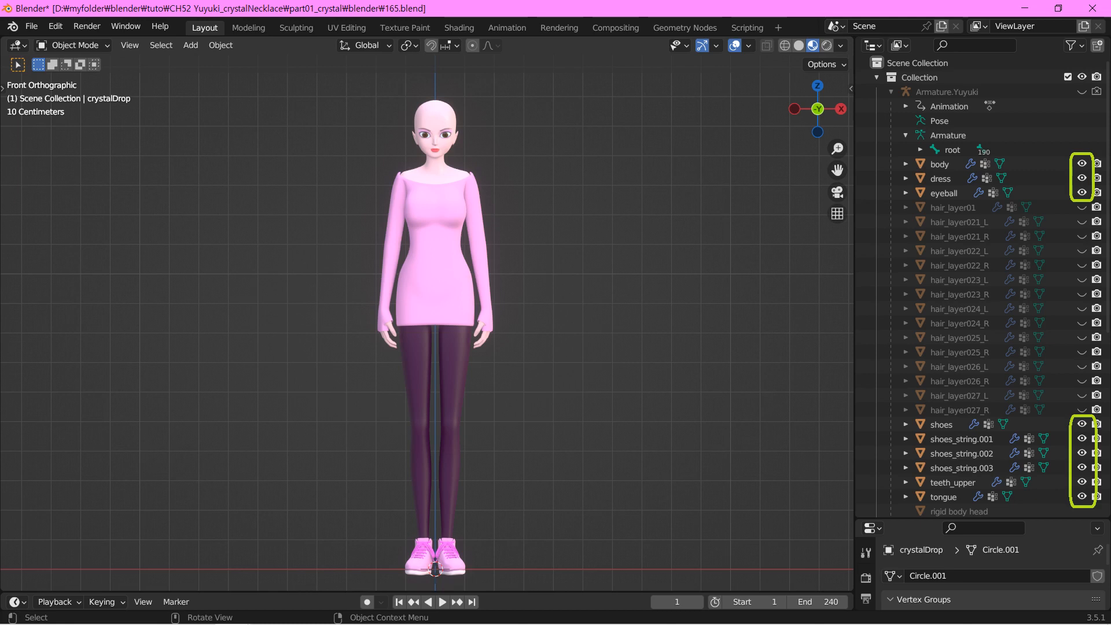
{"action": "left_click", "coordinate": [190, 45]}
{"action": "mouse_move", "coordinate": [235, 77]}
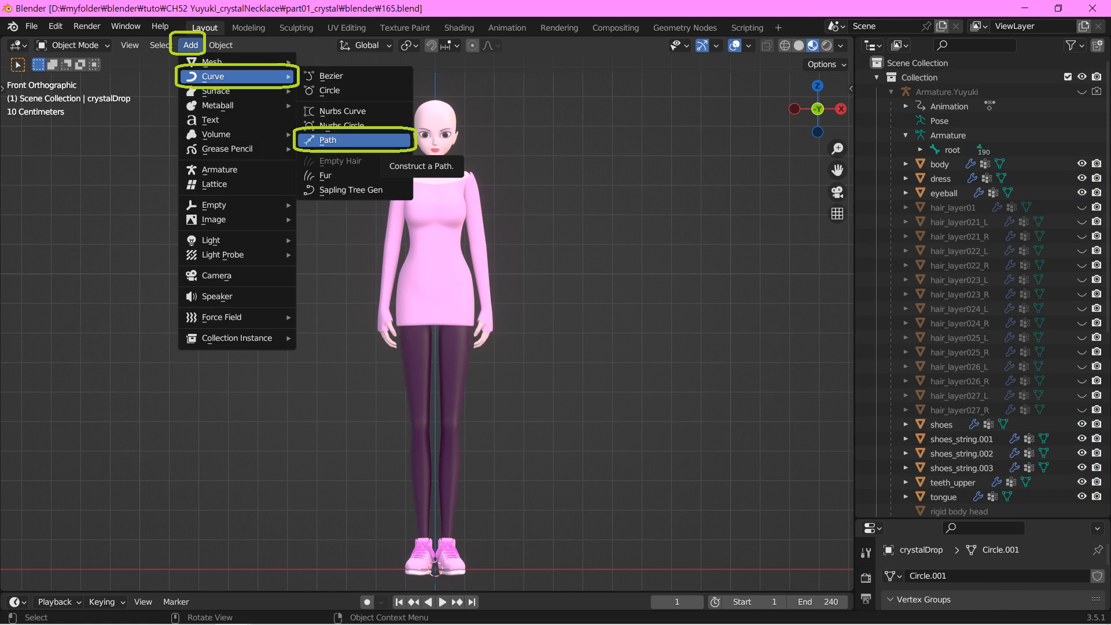
{"action": "left_click", "coordinate": [327, 140]}
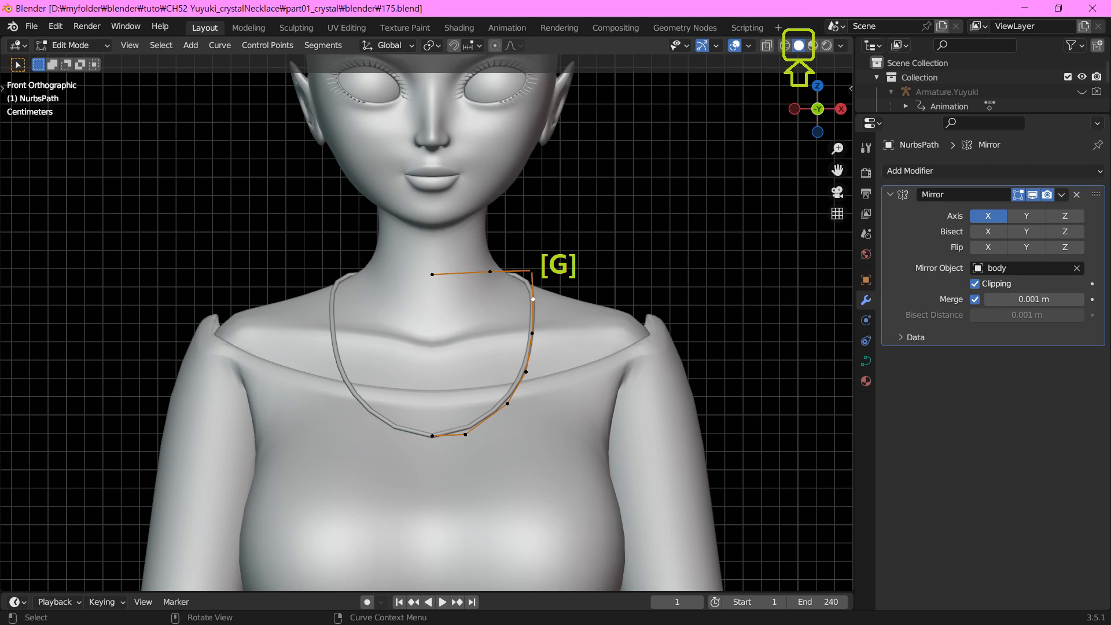
Step: Finish editing the necklace curve and rotate the crystalDrop object 180° about X
{"action": "key", "text": "Tab"}
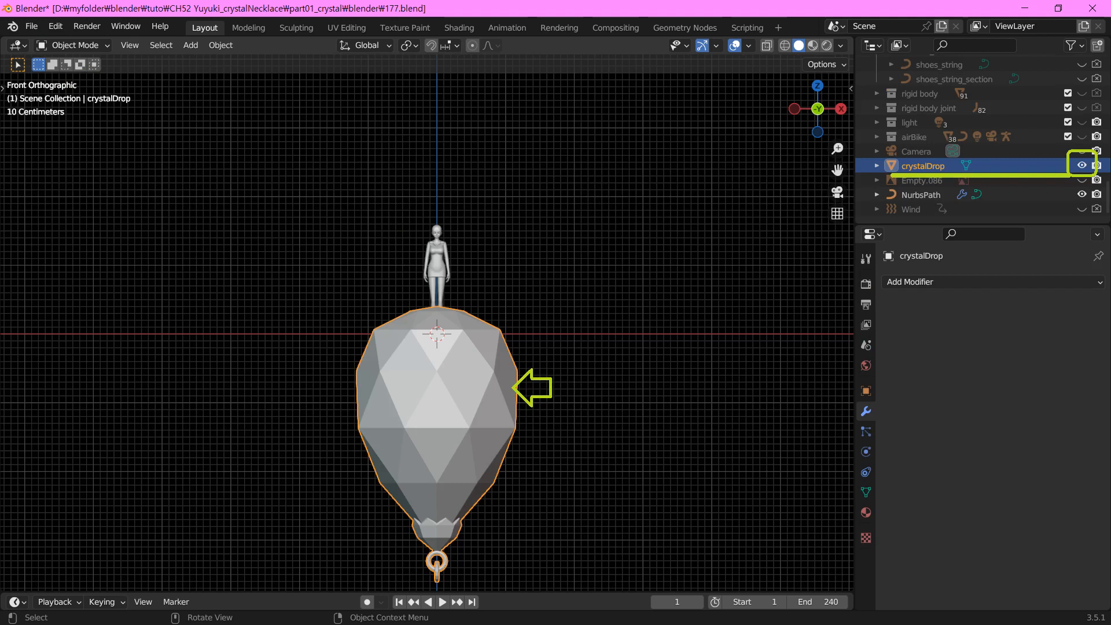
{"action": "type", "text": "rx180"}
{"action": "key", "text": "Return"}
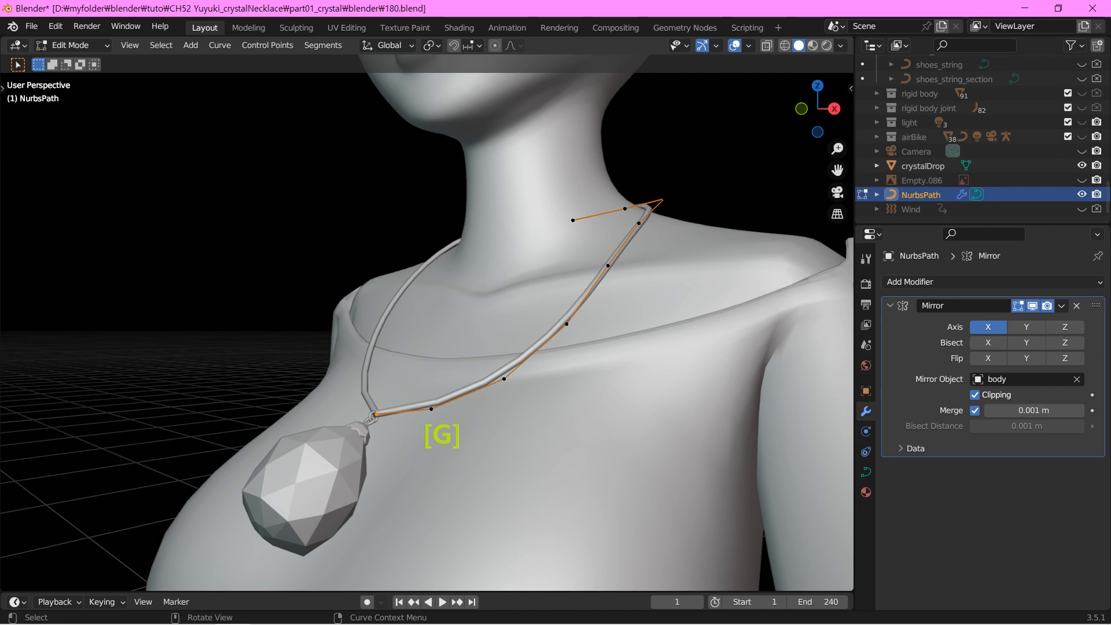
Step: Return the NurbsPath necklace curve to Object Mode and save the file
{"action": "key", "text": "Tab"}
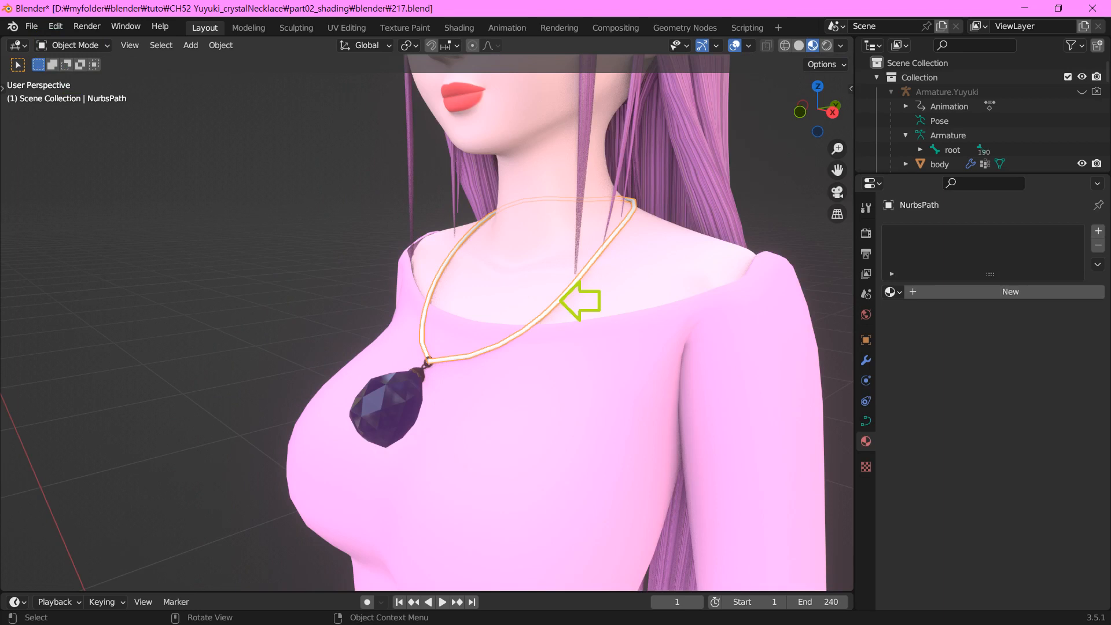
{"action": "key", "text": "ctrl+s"}
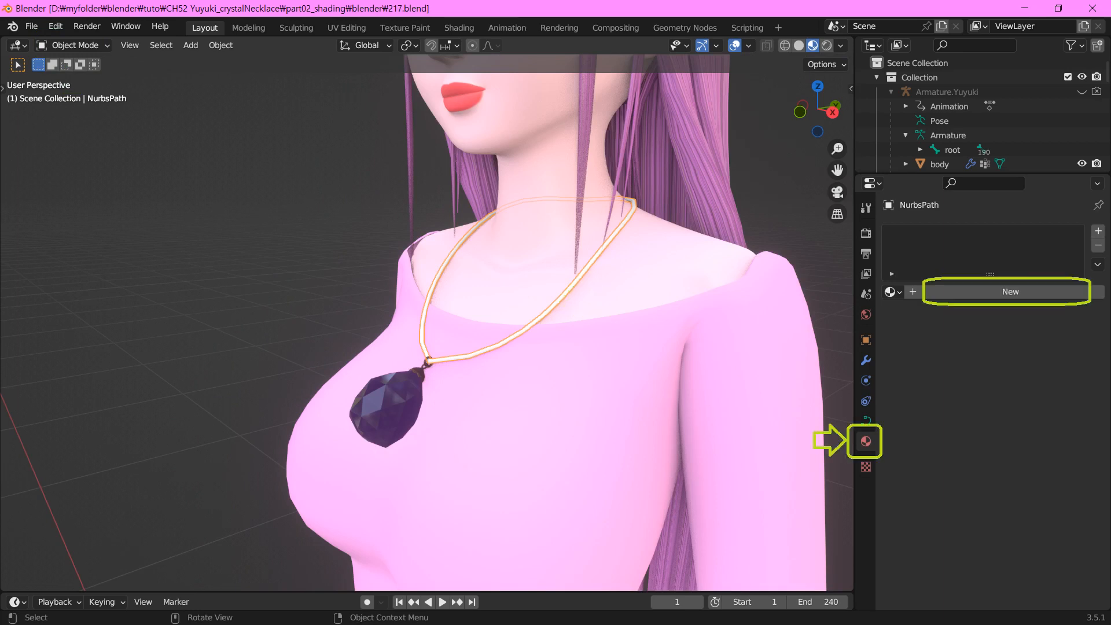